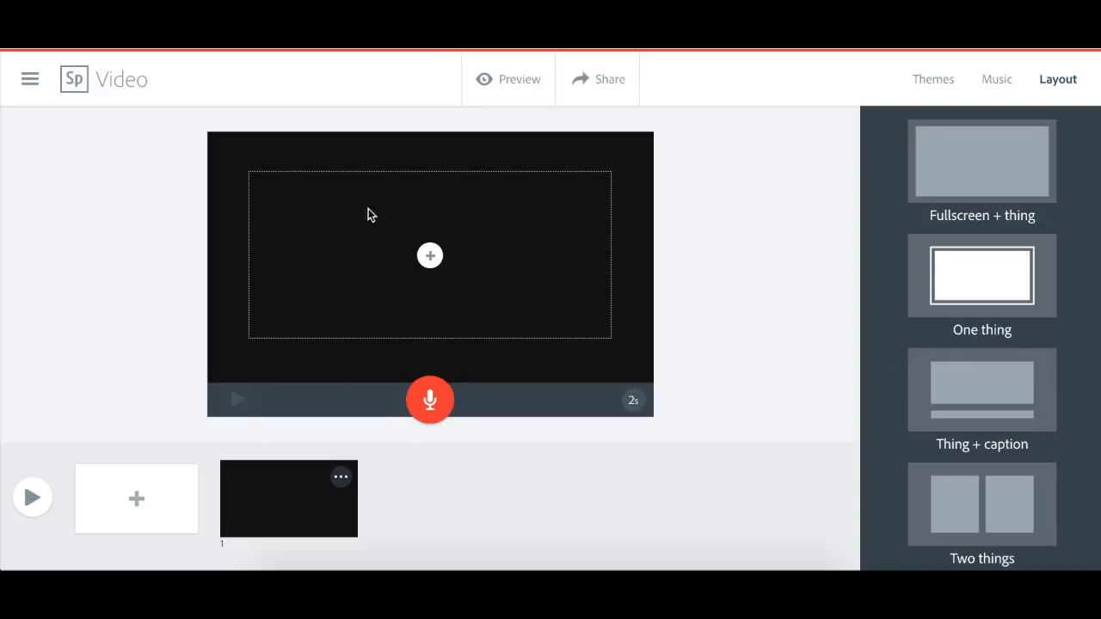
- Try the Two things, Thing + caption and Fullscreen + thing layouts on the slide, ending with One thing
left_click(985, 496)
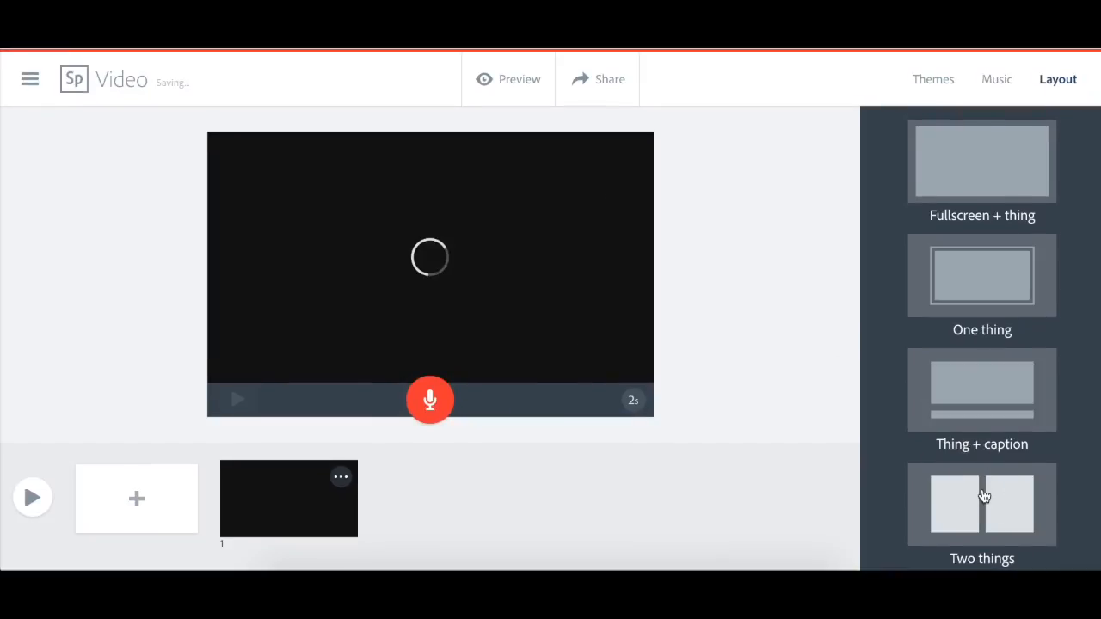
left_click(986, 410)
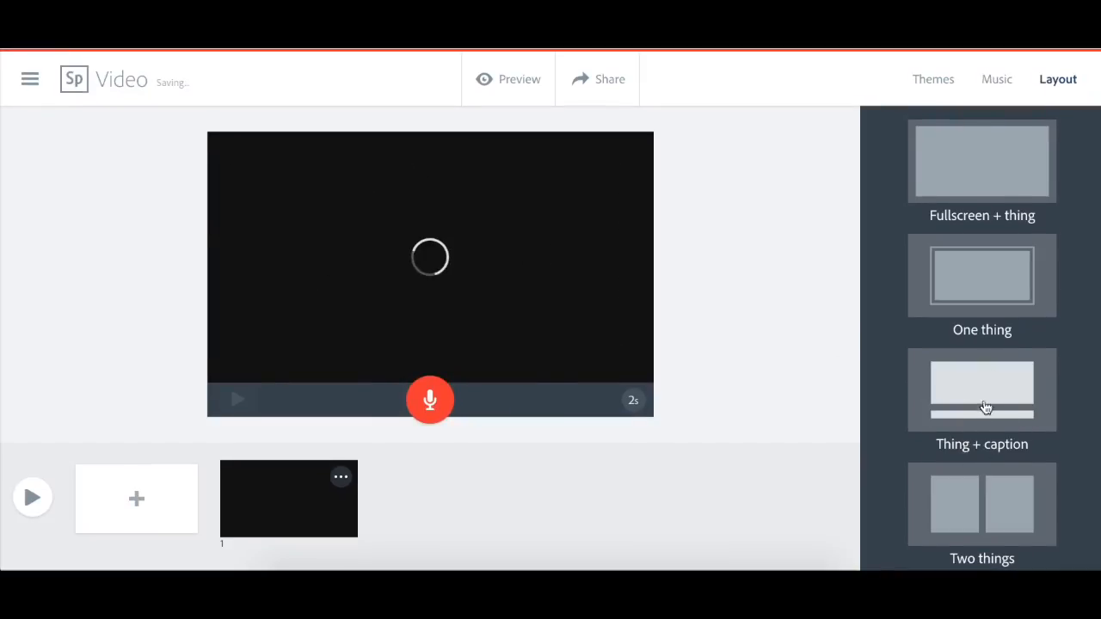
left_click(995, 294)
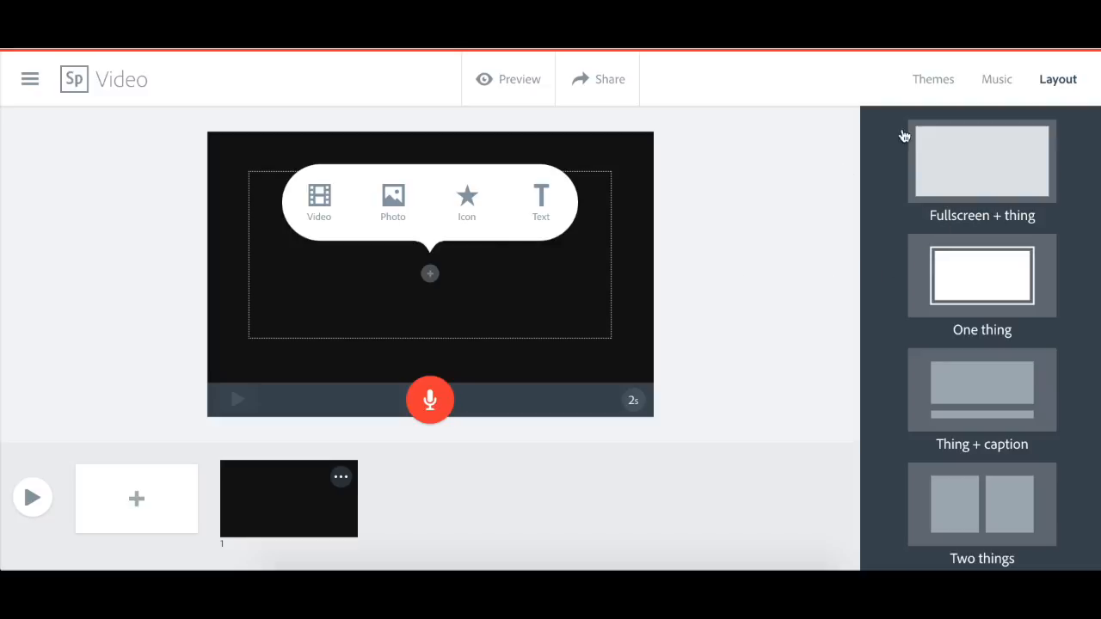
left_click(955, 164)
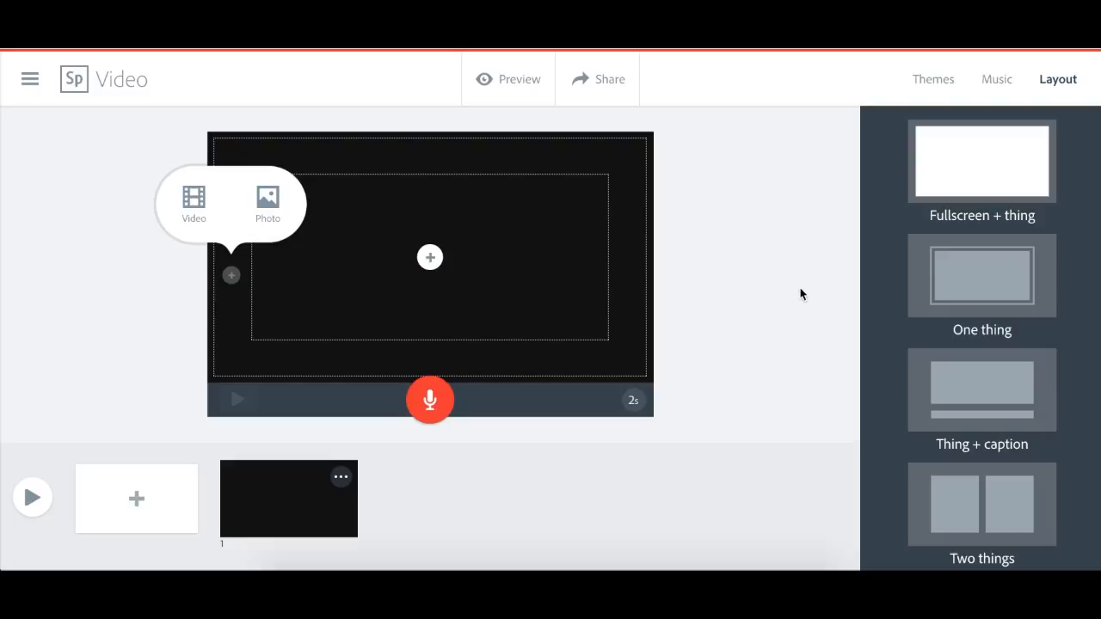
left_click(1017, 290)
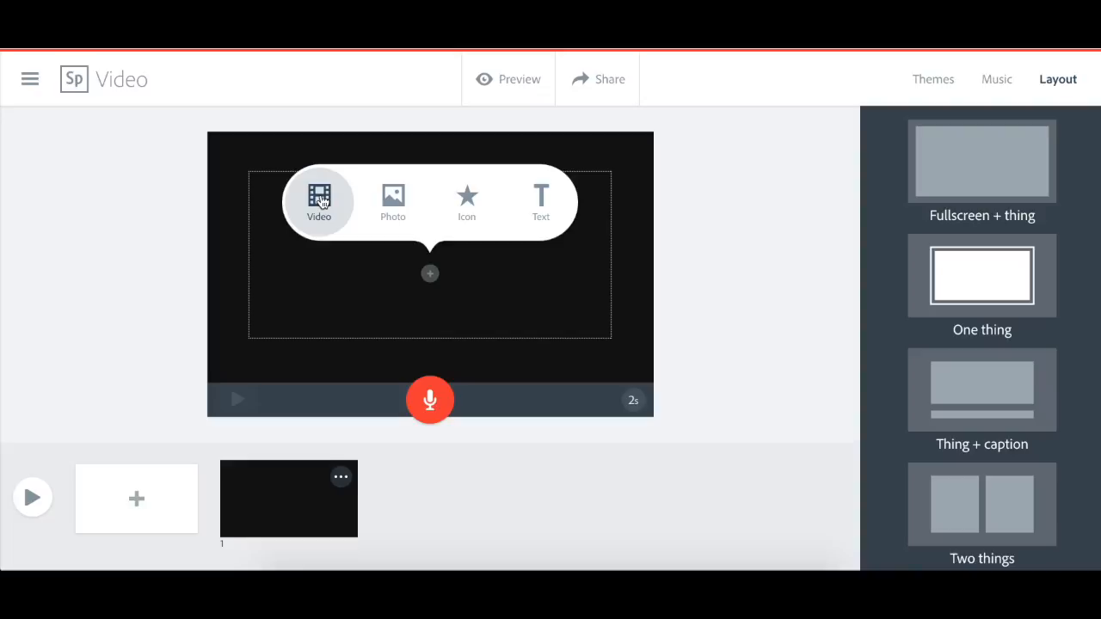
- Look at the photo sources, search the icons for "lion" and add the second lion head icon to the slide
left_click(388, 206)
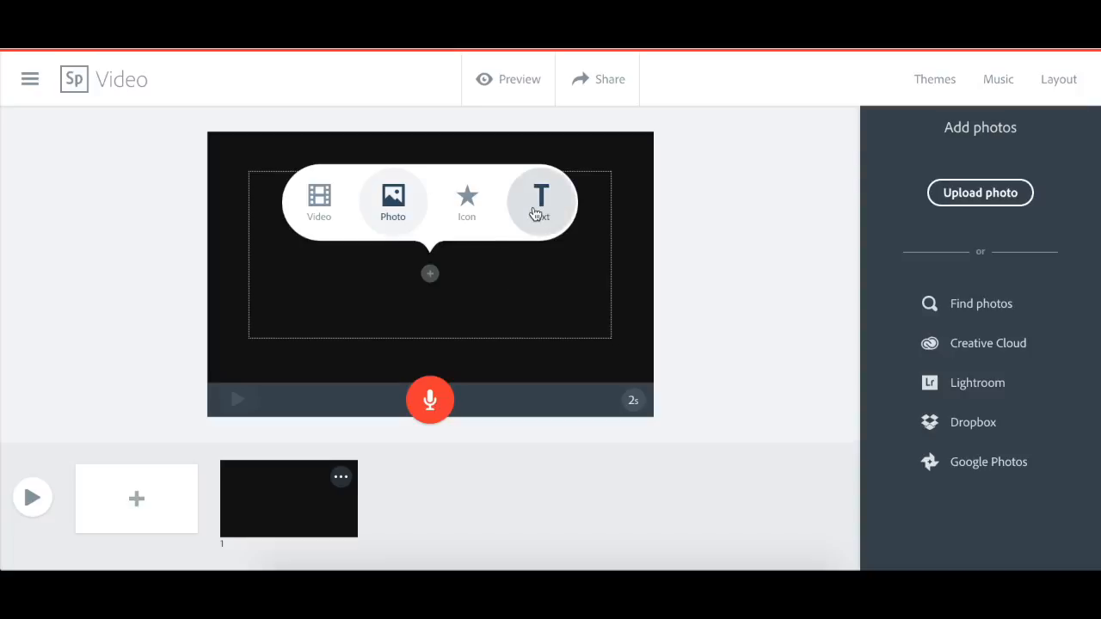
left_click(466, 209)
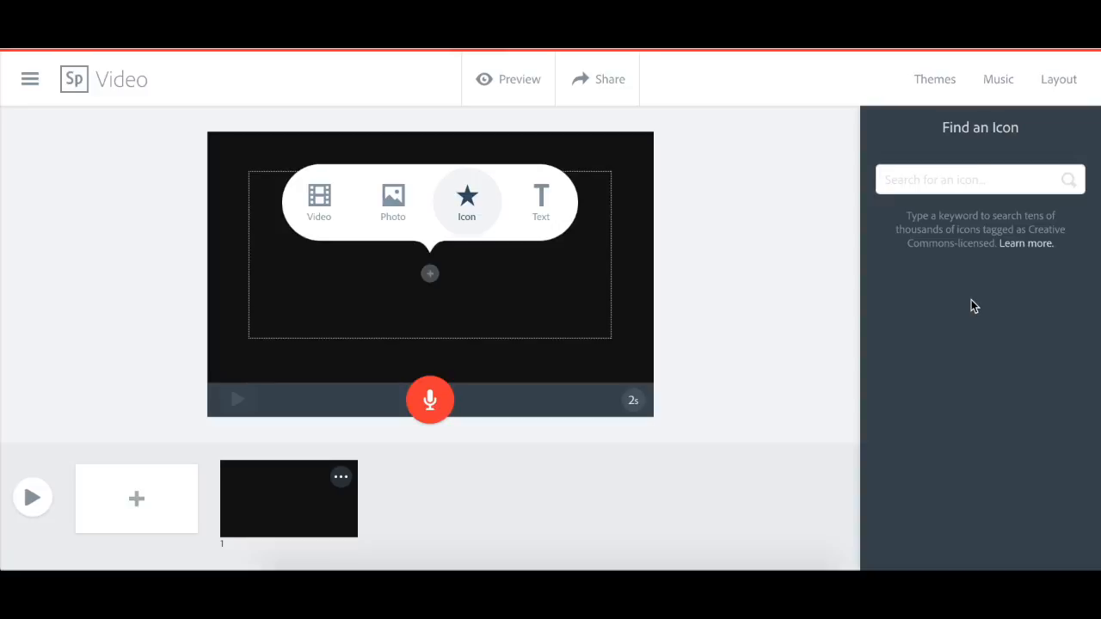
type("lion")
key("Return")
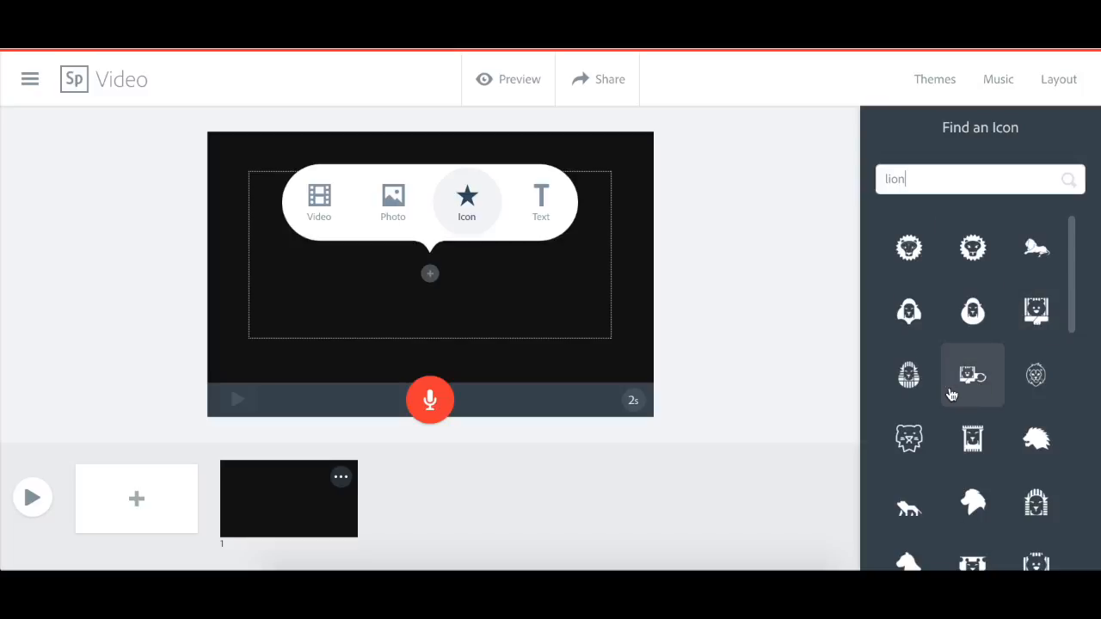
scroll(952, 395, "down", 5)
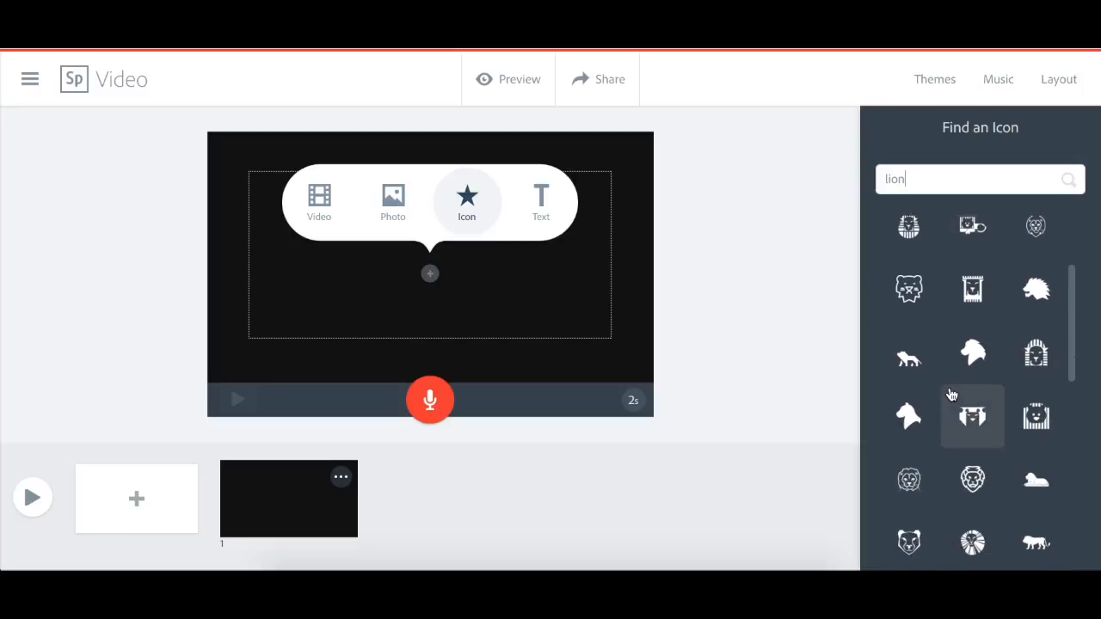
scroll(952, 395, "down", 4)
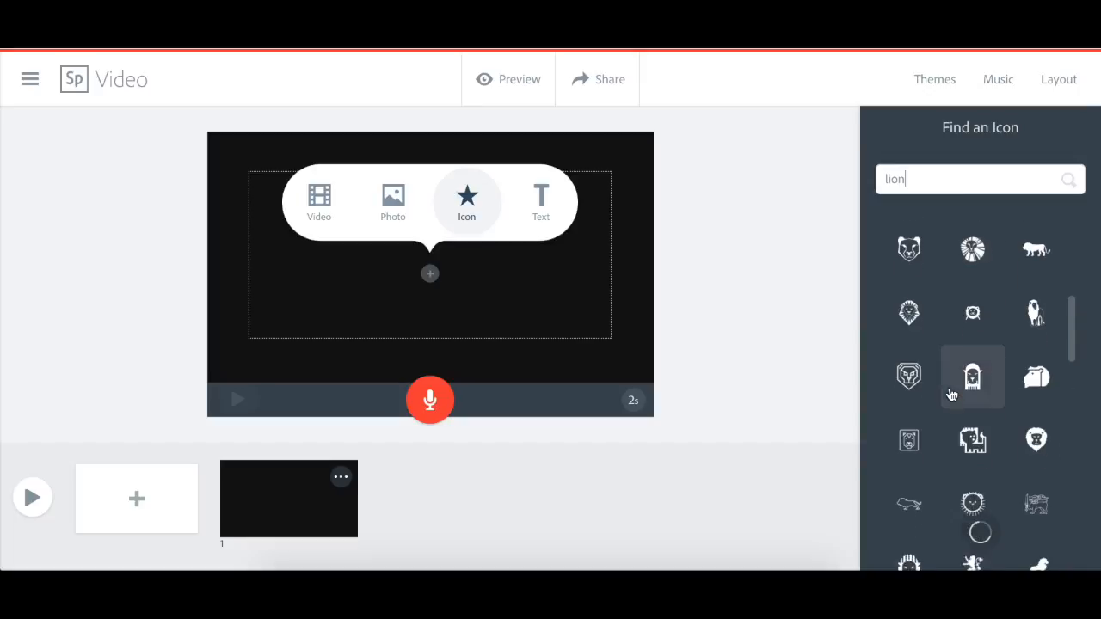
scroll(951, 395, "down", 2)
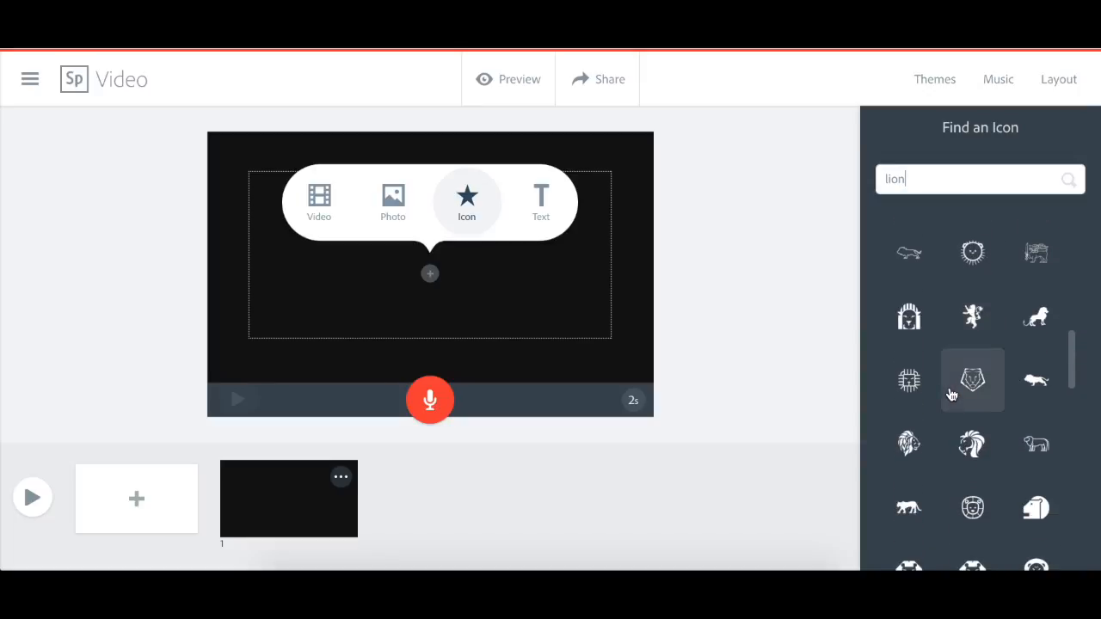
scroll(952, 395, "up", 6)
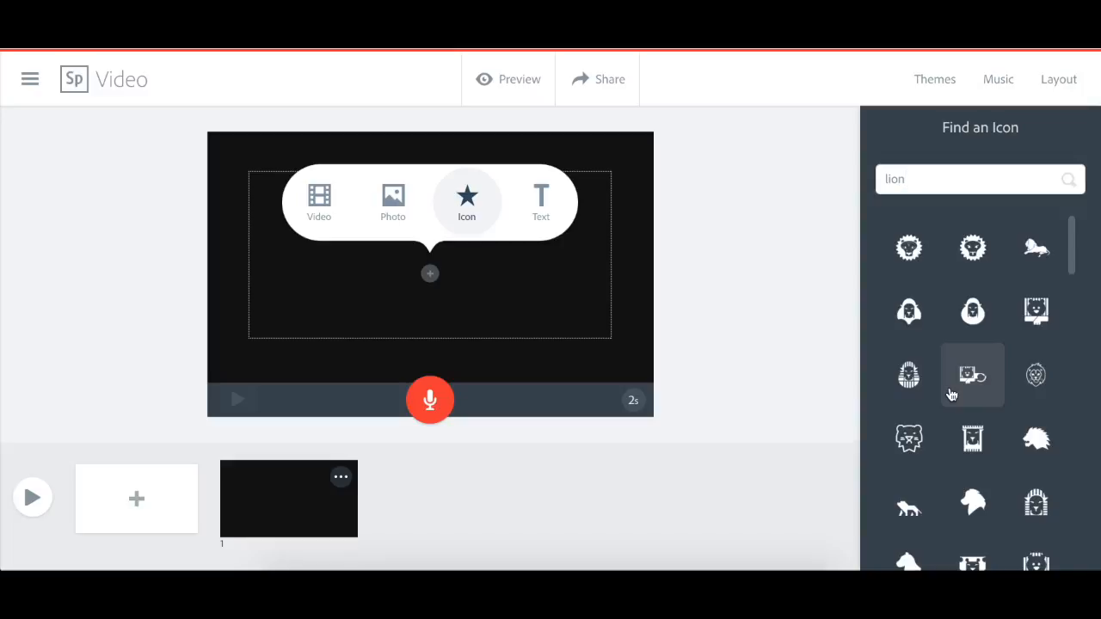
left_click(981, 247)
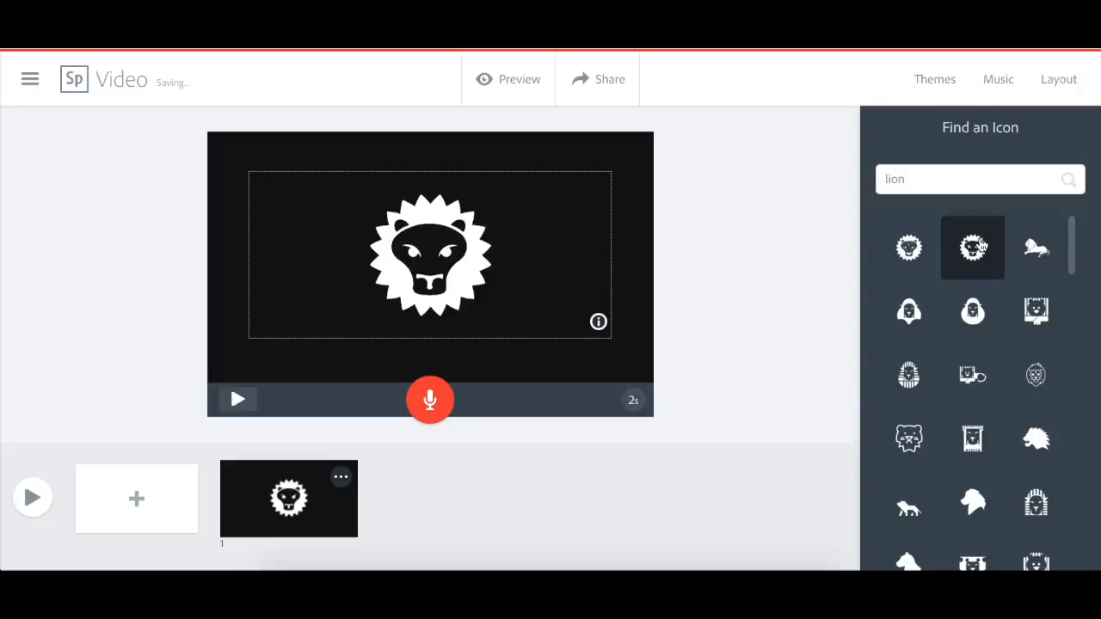
- Replace the lion icon on the slide with the text "Lion"
left_click(430, 263)
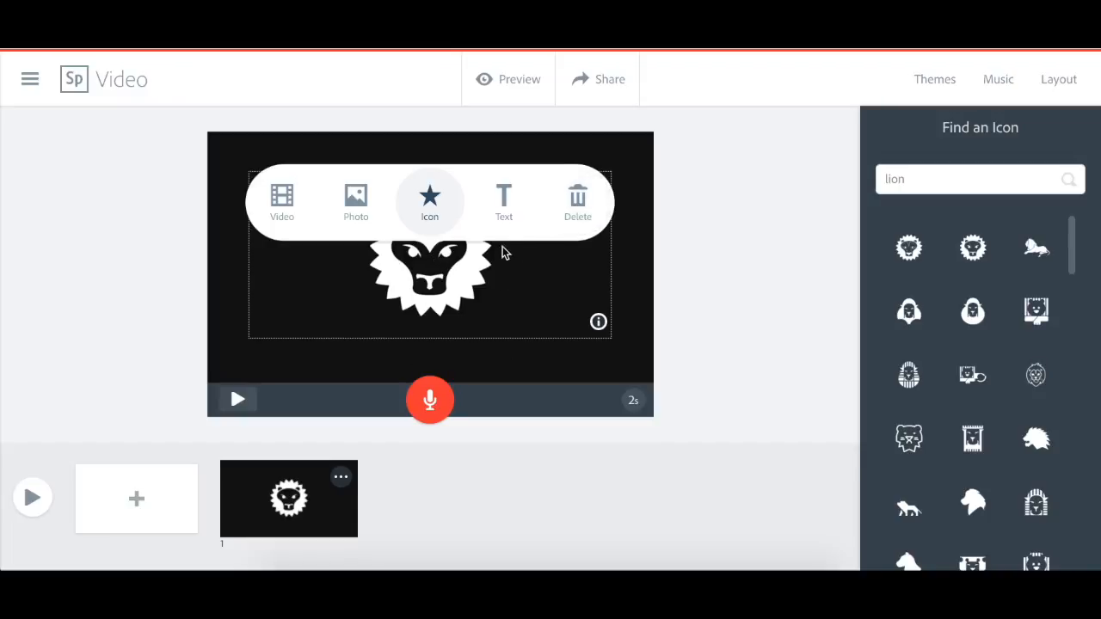
left_click(516, 213)
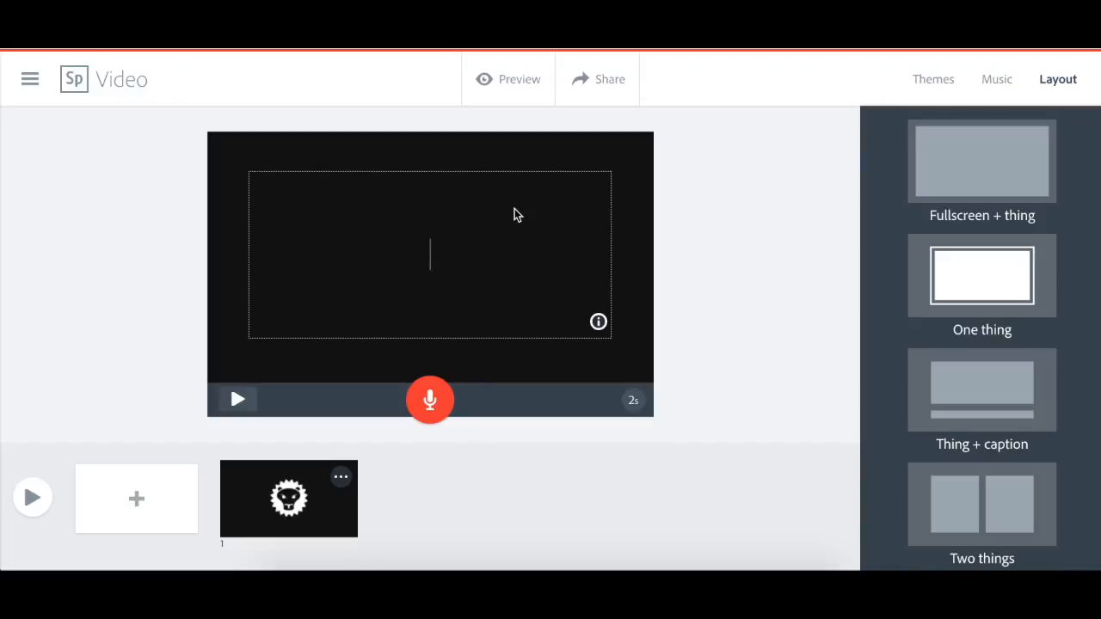
type("Lion")
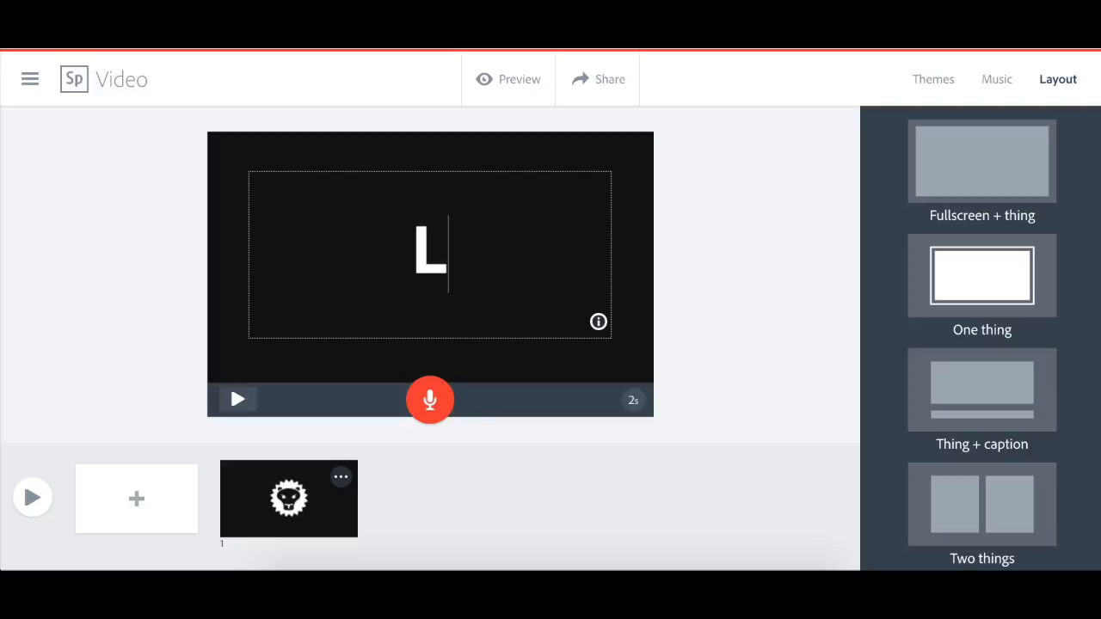
left_click(619, 291)
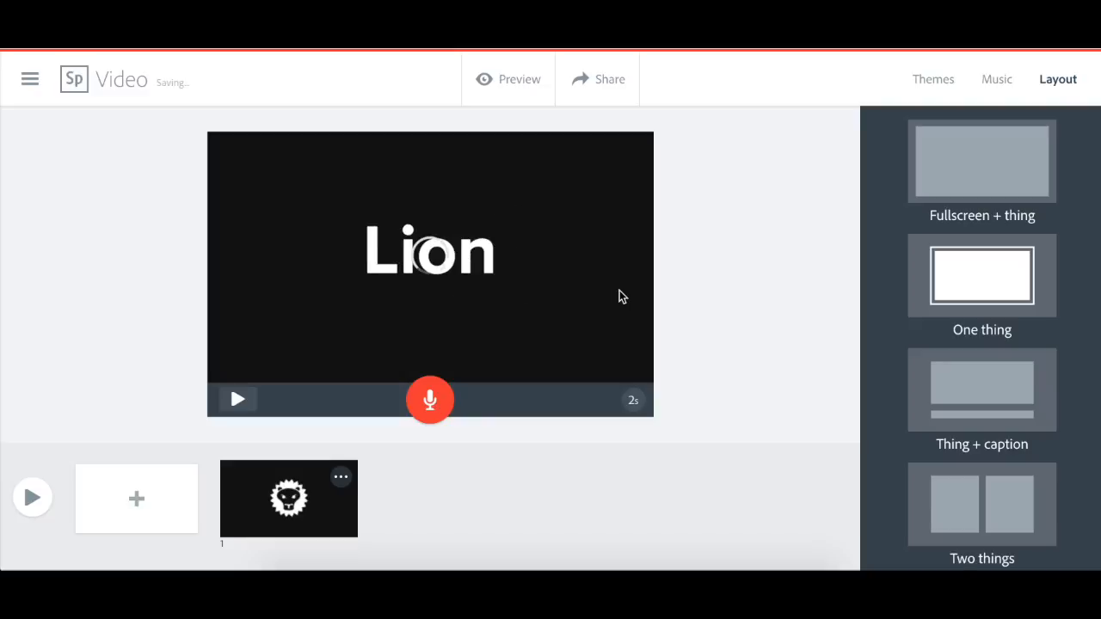
double_click(471, 277)
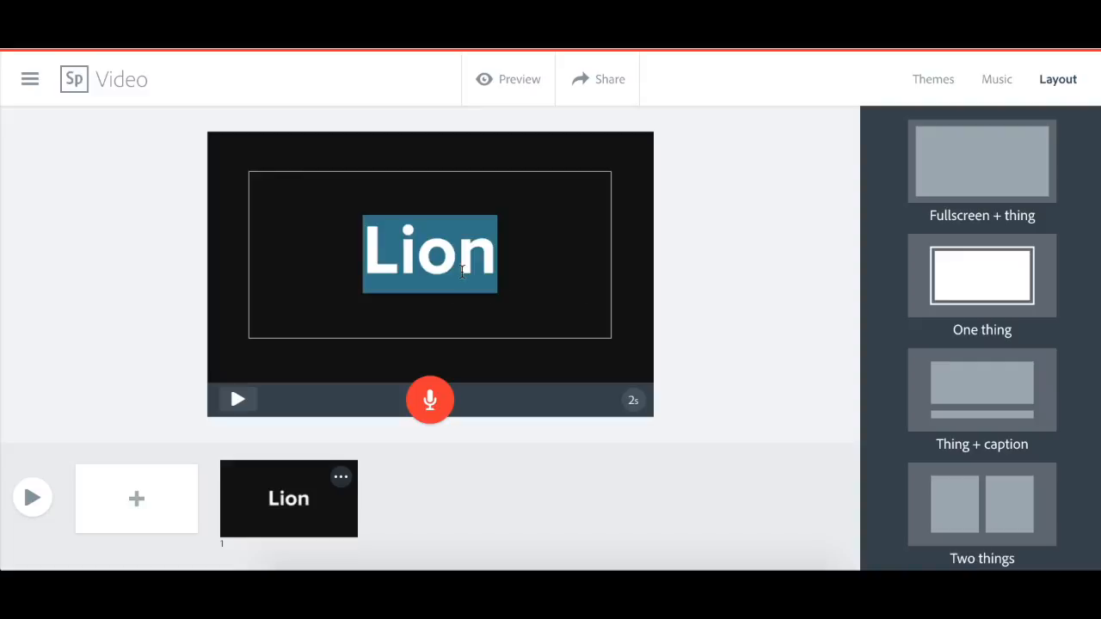
left_click(643, 311)
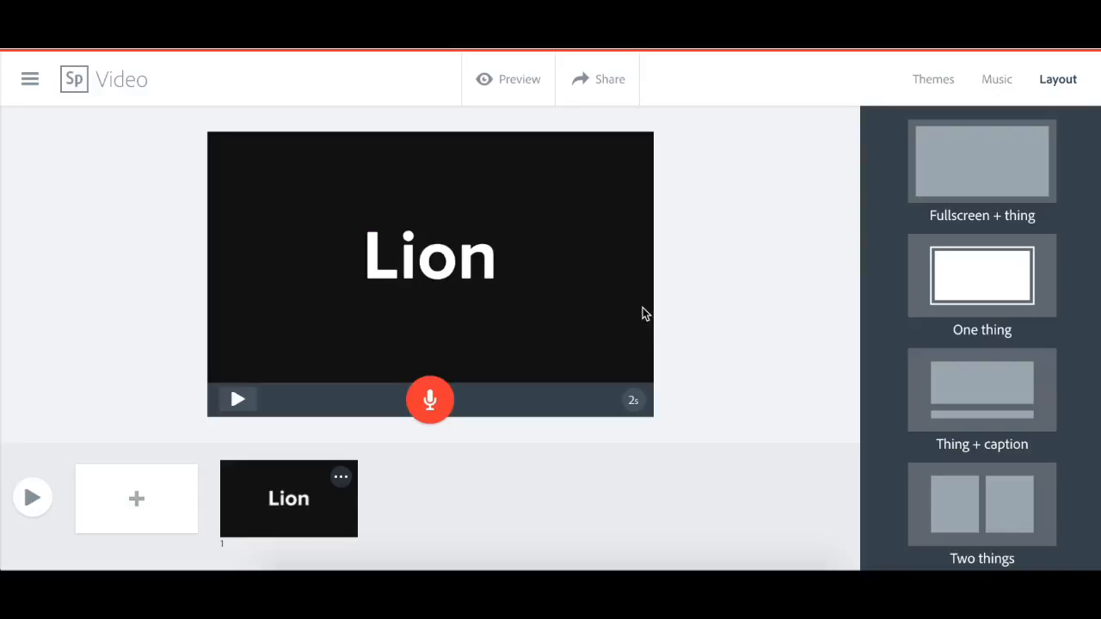
- Record a short voice narration for the "Lion" text slide
left_click(430, 401)
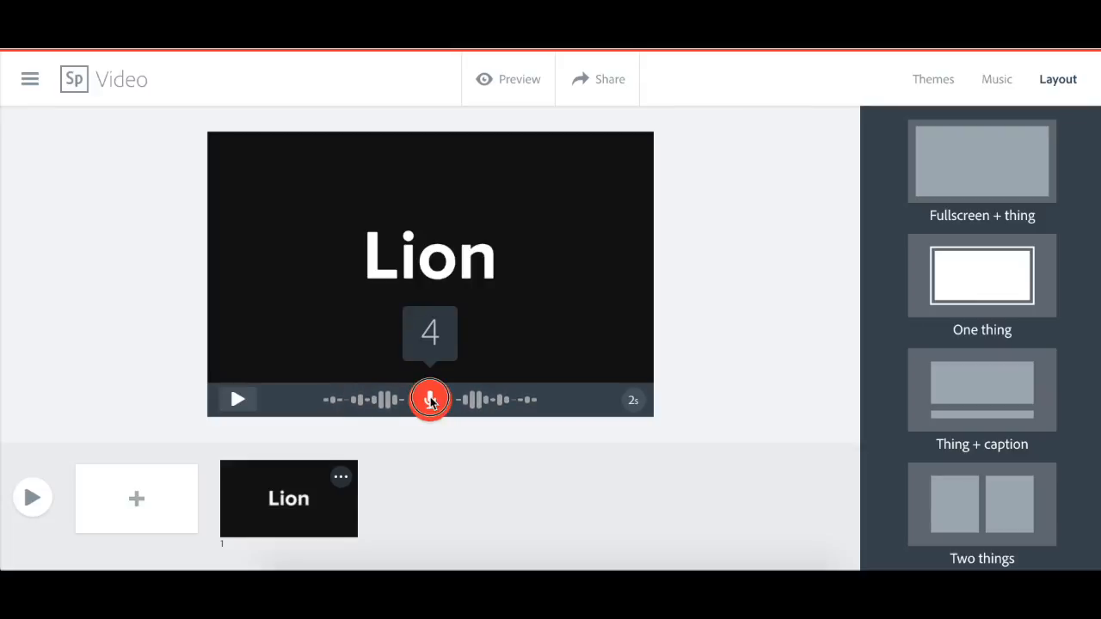
left_click(431, 401)
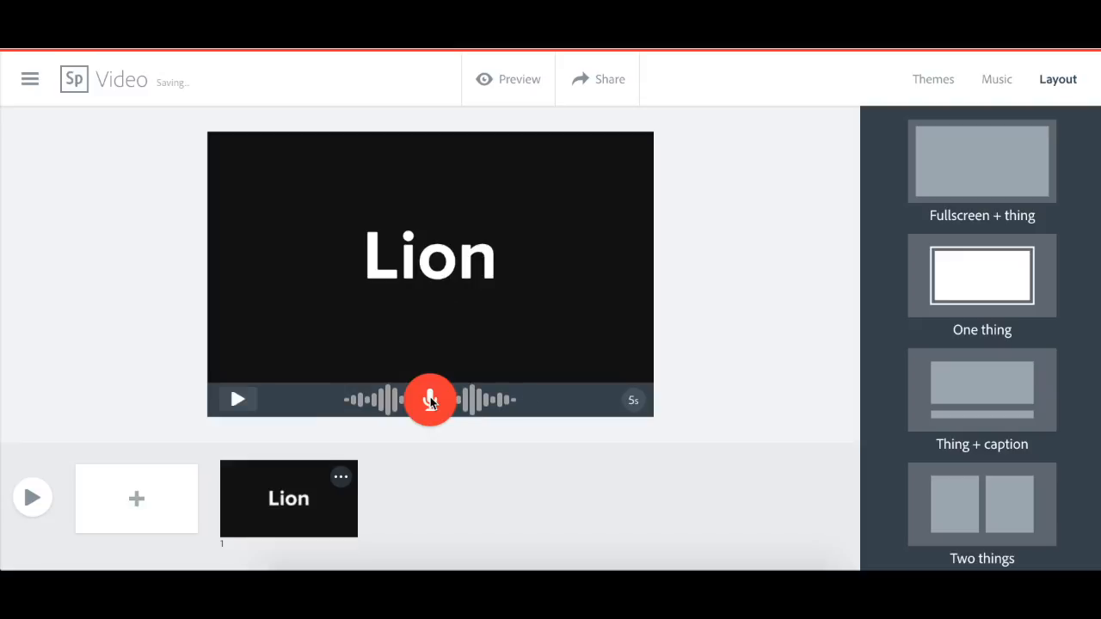
- Add a second slide and place the first lion head icon from the "lion" icon results on it
left_click(156, 504)
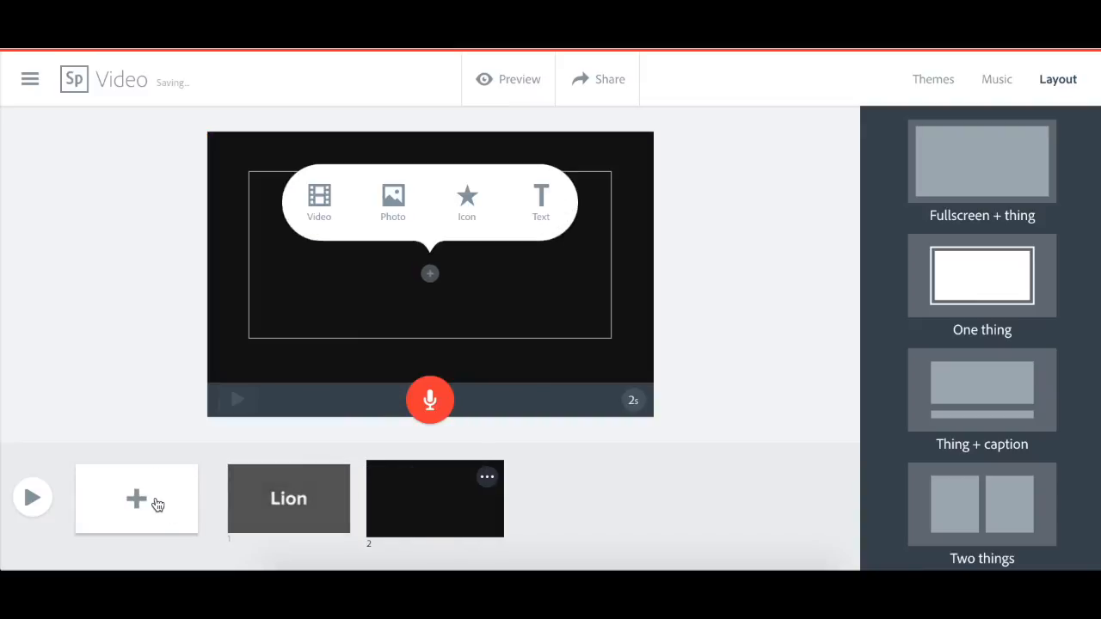
left_click(308, 503)
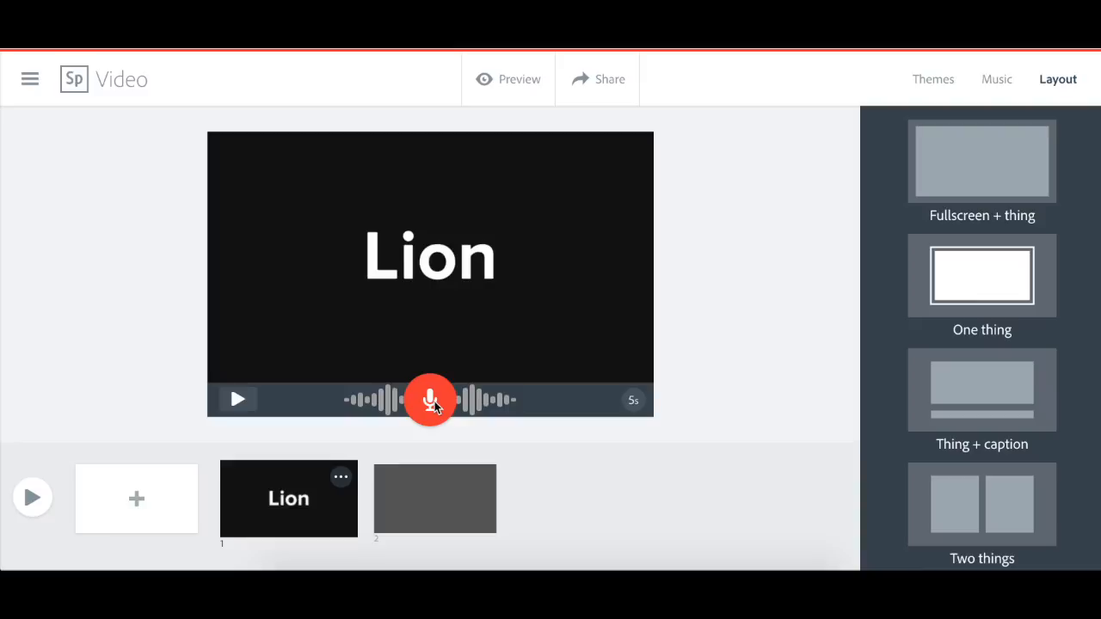
left_click(427, 489)
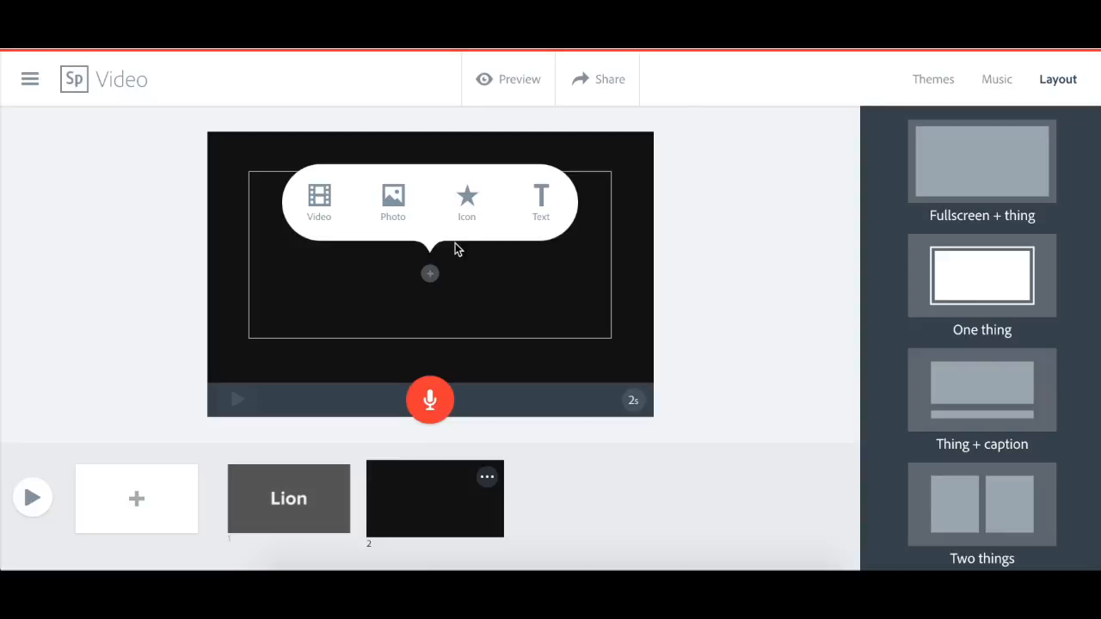
left_click(495, 226)
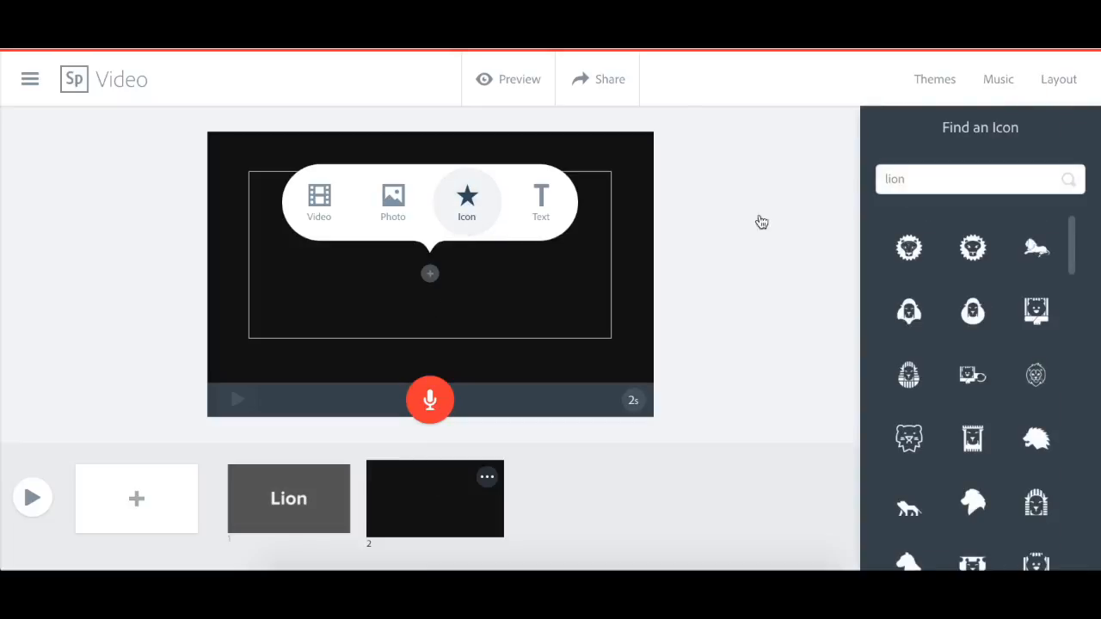
left_click(913, 246)
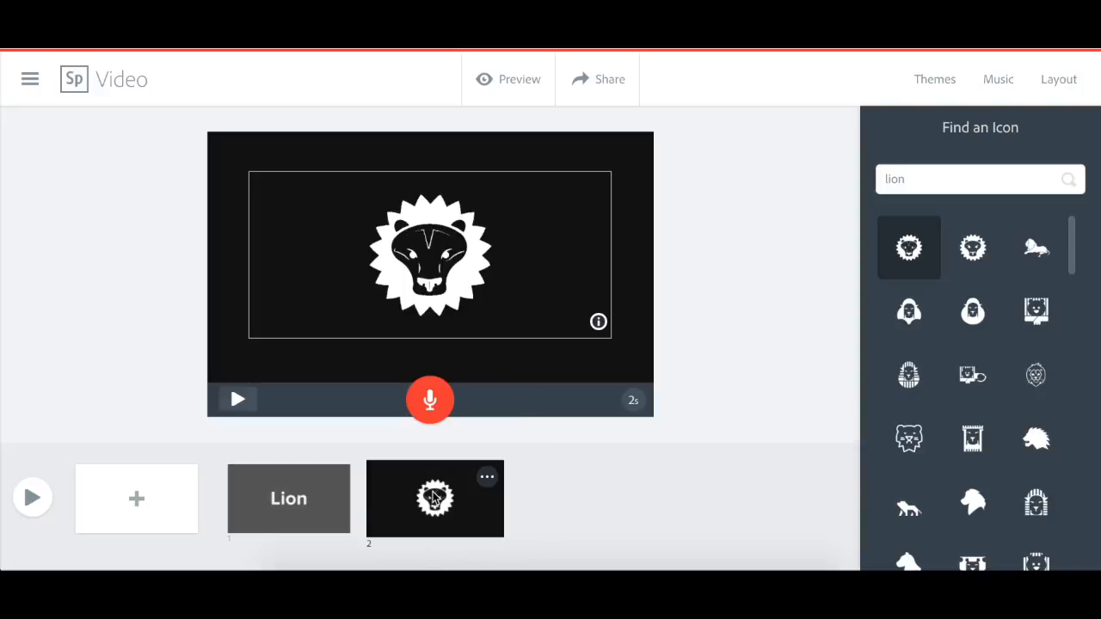
- Move the lion icon slide ahead of the "Lion" text slide and view the moved slide's options
left_click_drag(408, 501, 256, 501)
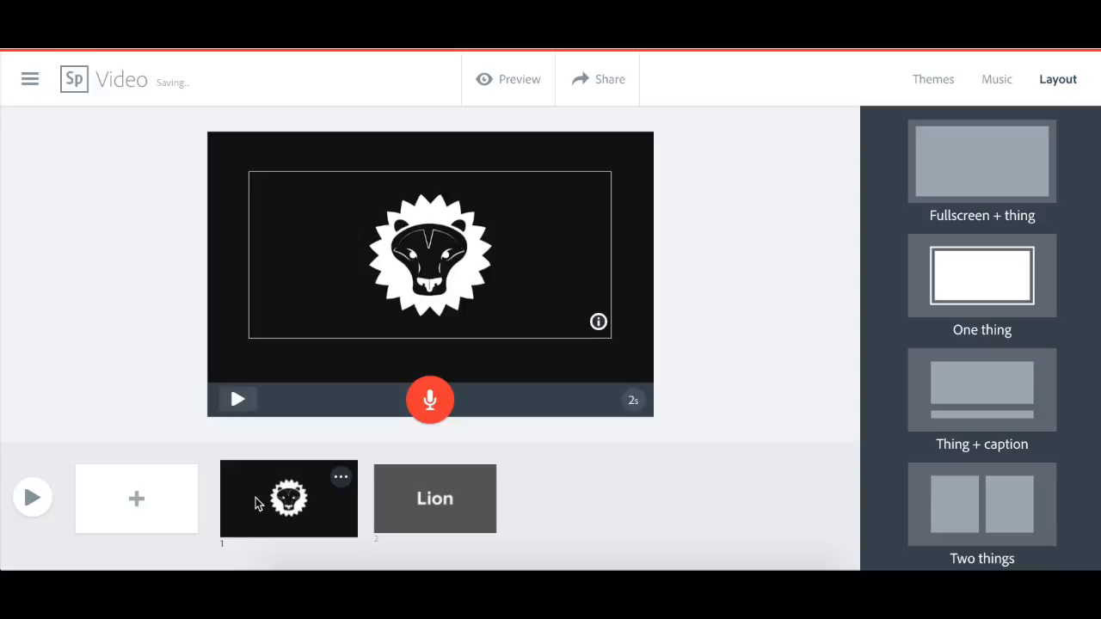
left_click(341, 476)
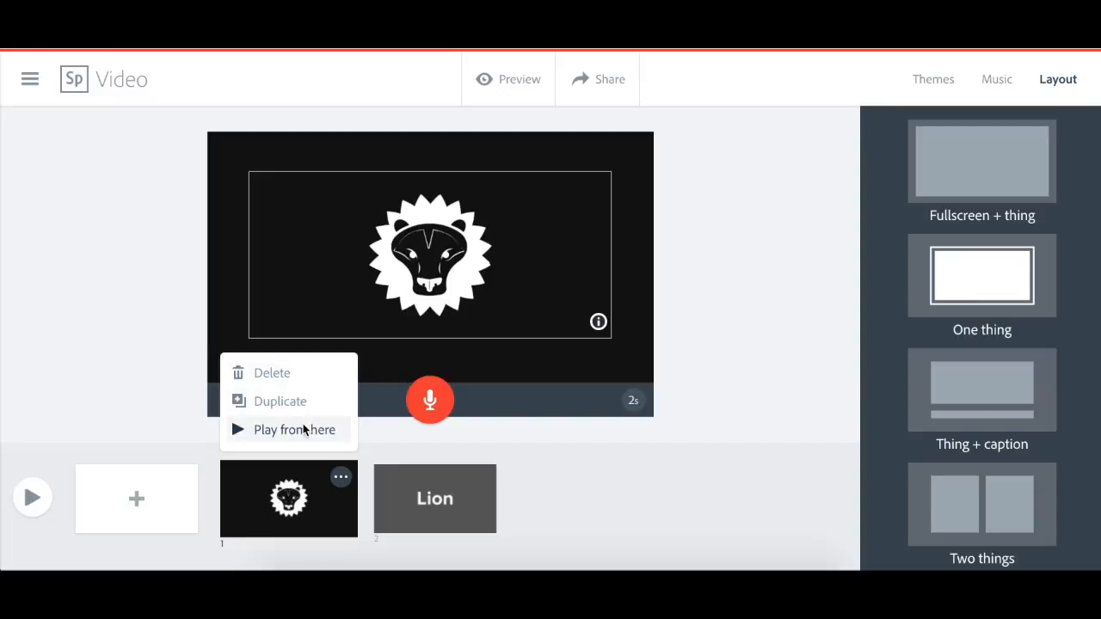
left_click(551, 480)
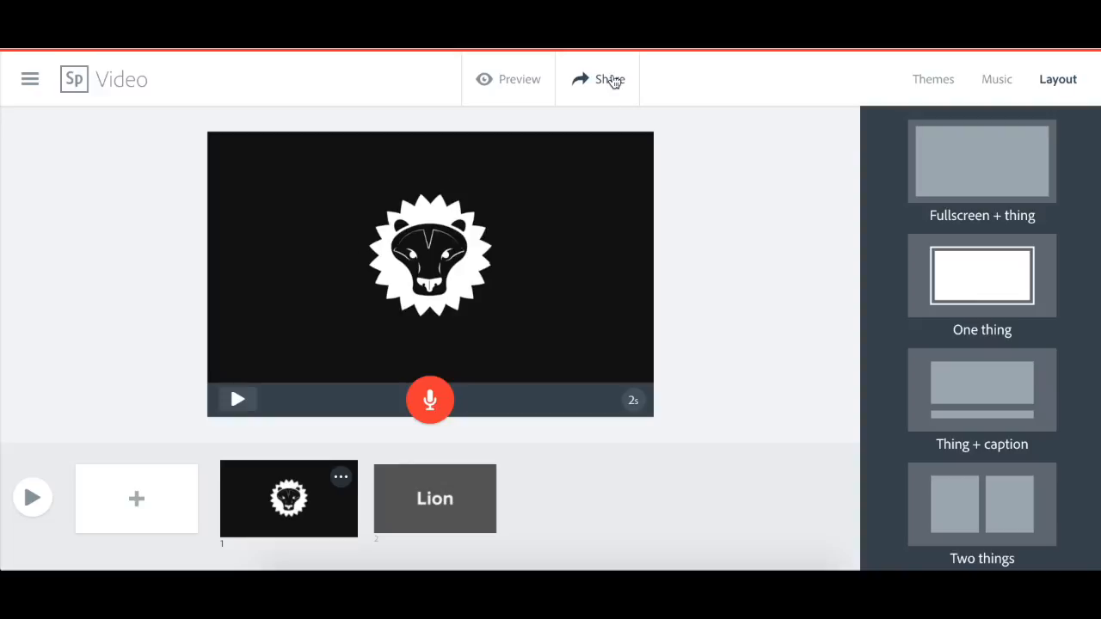
- Open the sharing settings, set the story category to Education and leave the author credit turned on
left_click(610, 78)
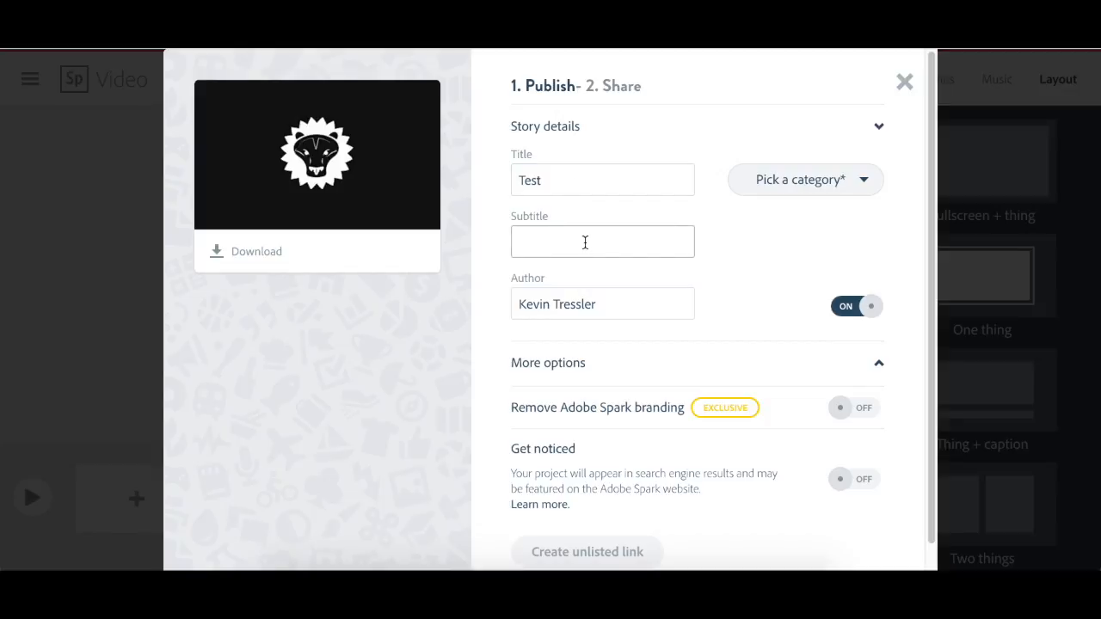
left_click(848, 178)
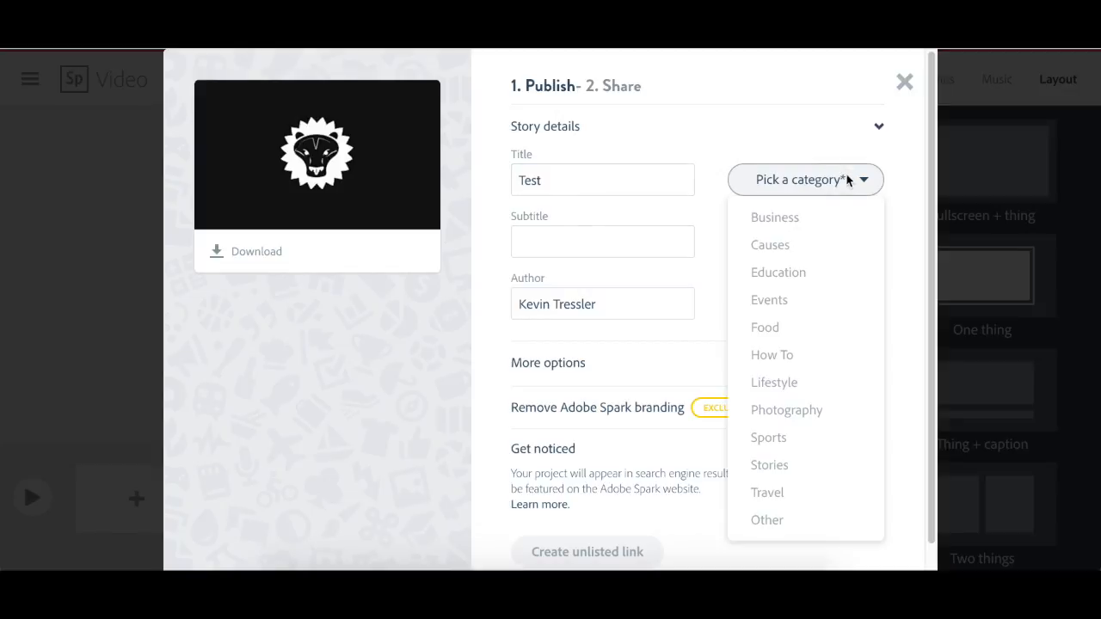
left_click(805, 273)
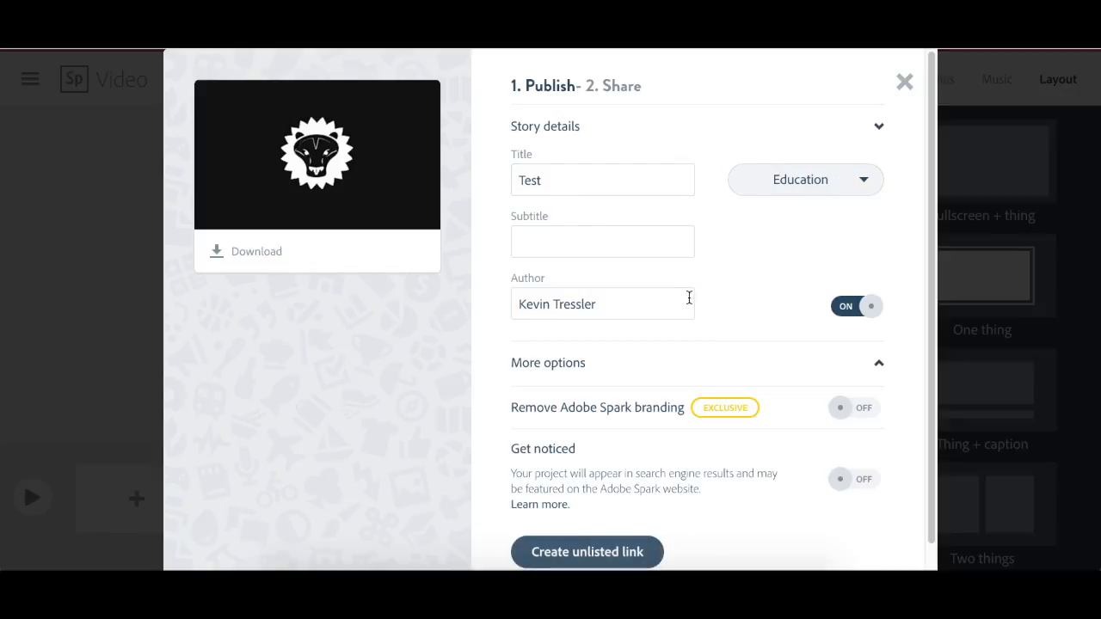
left_click(849, 308)
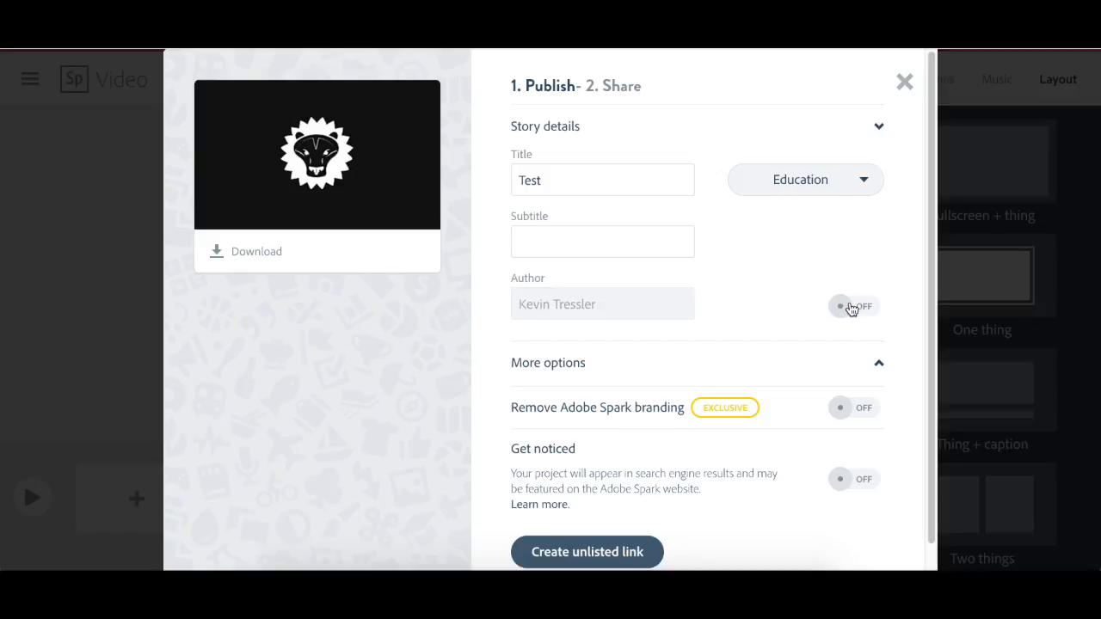
left_click(849, 307)
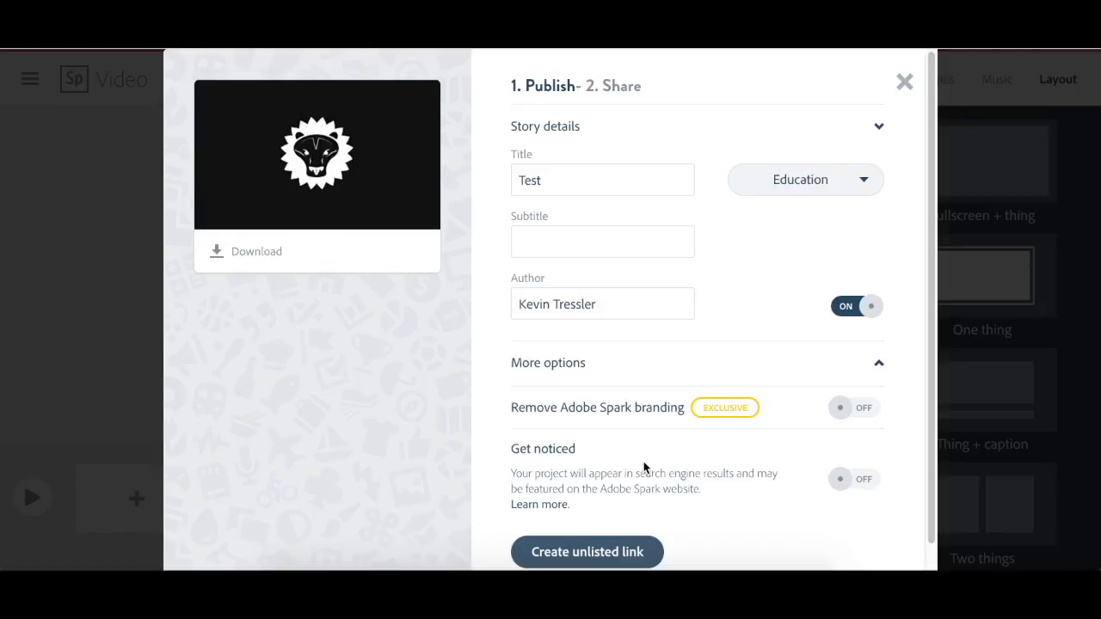
scroll(644, 467, "down", 1)
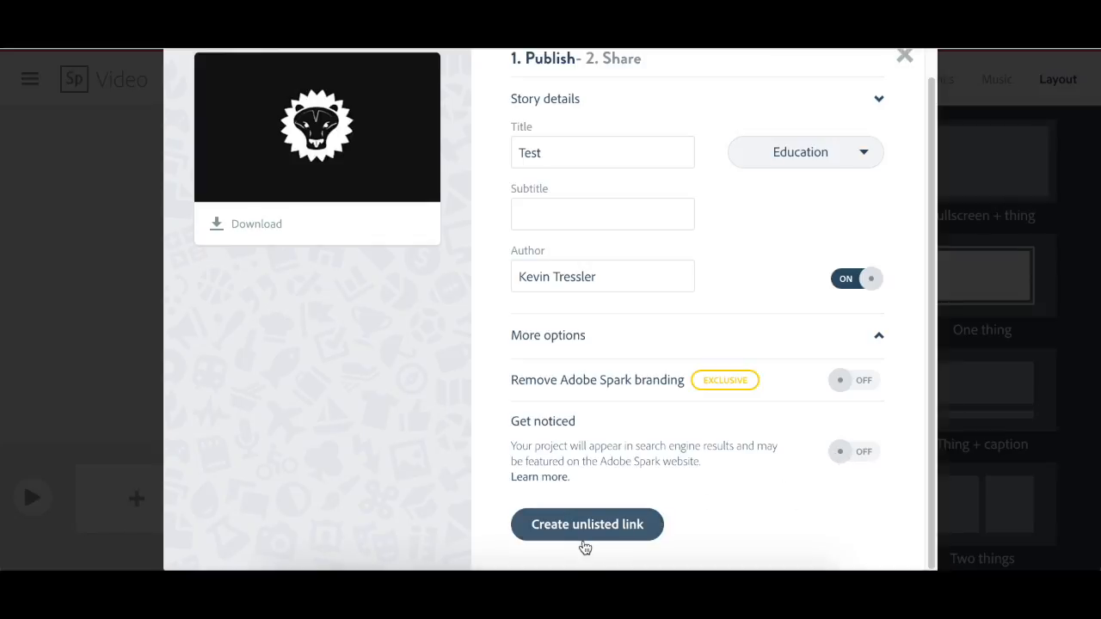
- Switch Get noticed on and back off, create an unlisted link for the Test video and close the sharing window
left_click(867, 452)
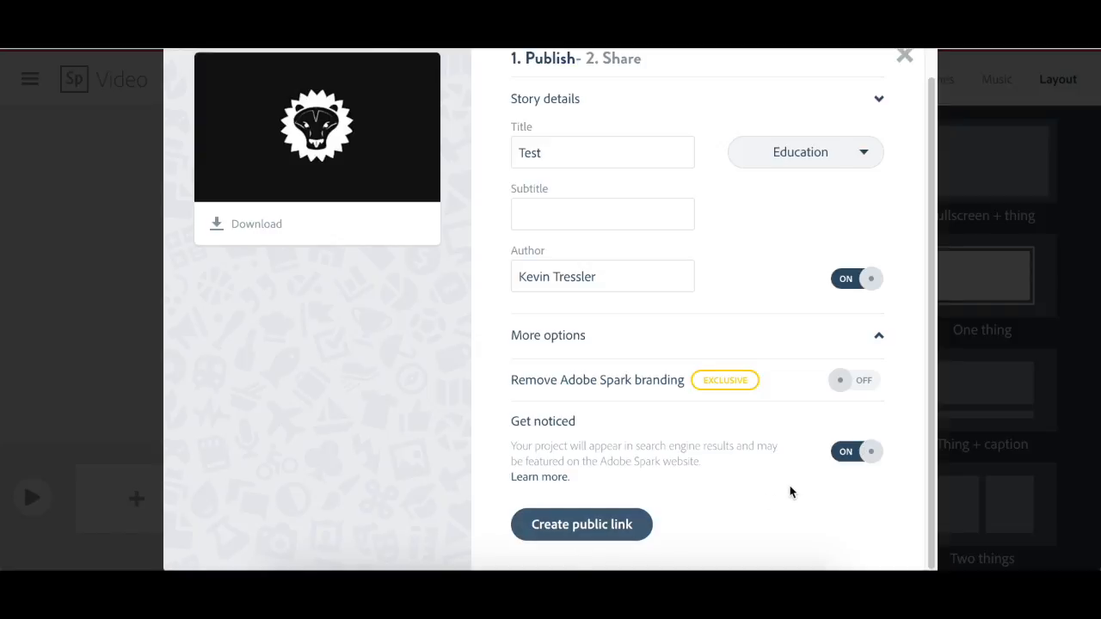
left_click(856, 459)
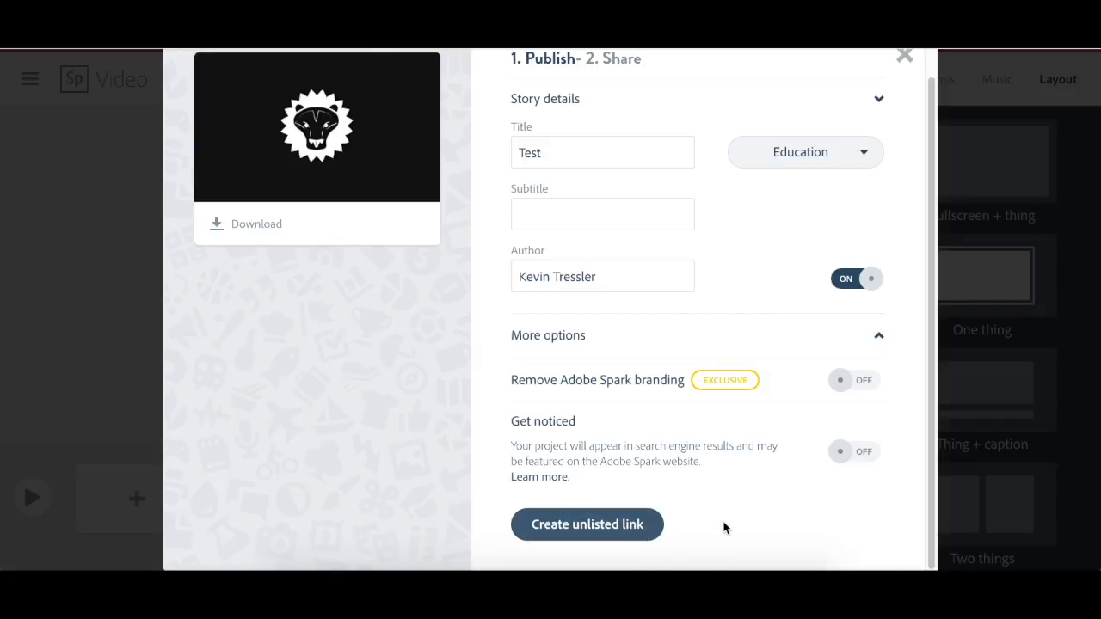
left_click(597, 523)
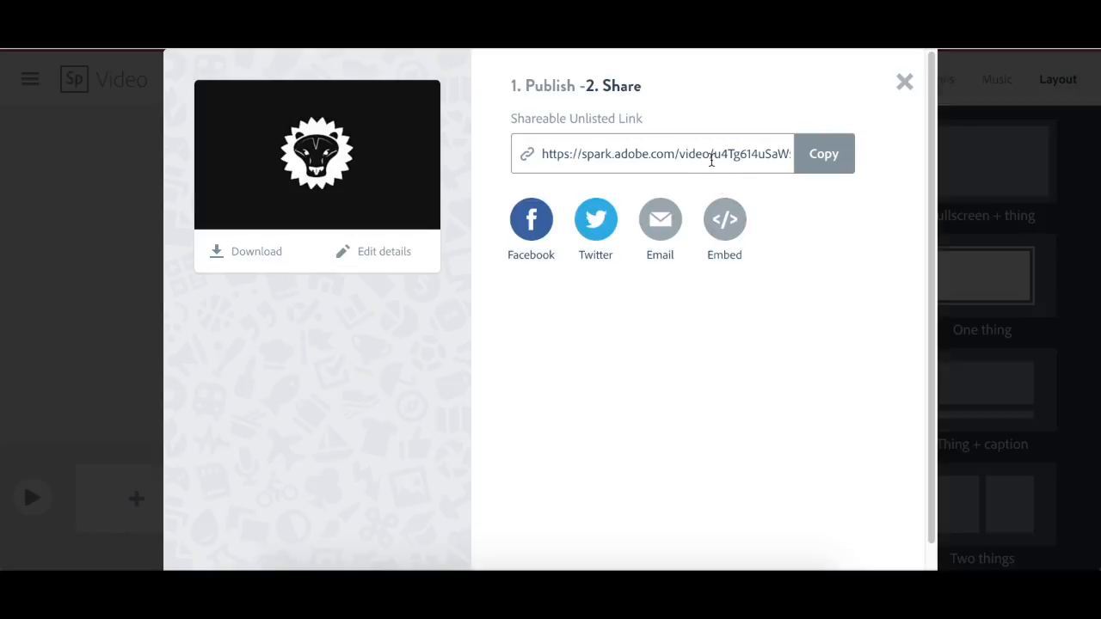
left_click(907, 85)
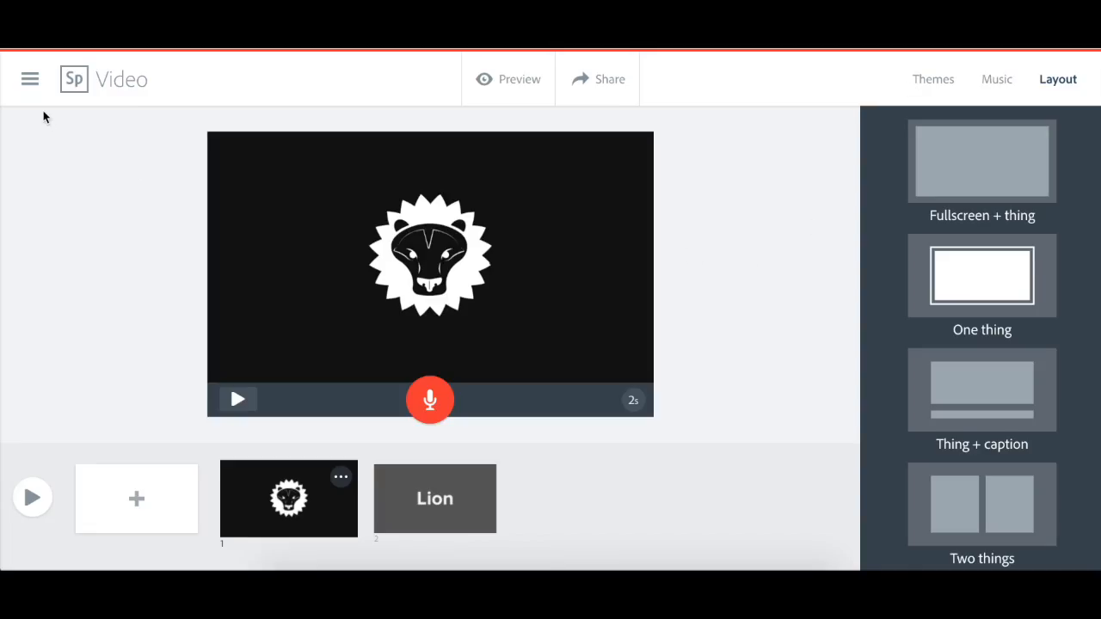
- Go to the My Projects page and view the available options for the Test video project
left_click(31, 79)
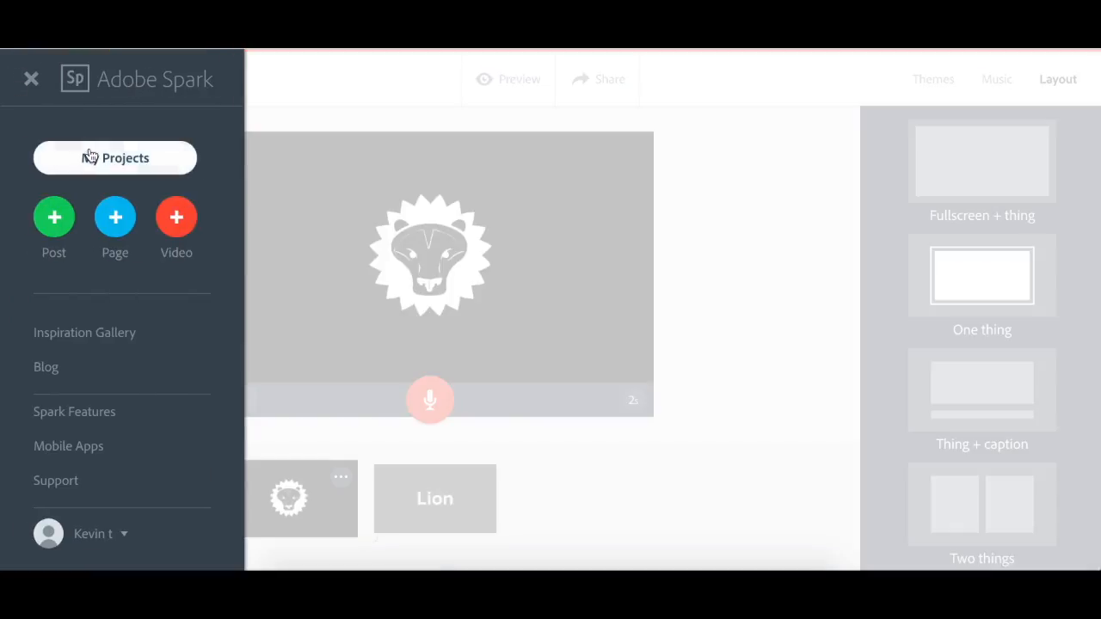
left_click(90, 156)
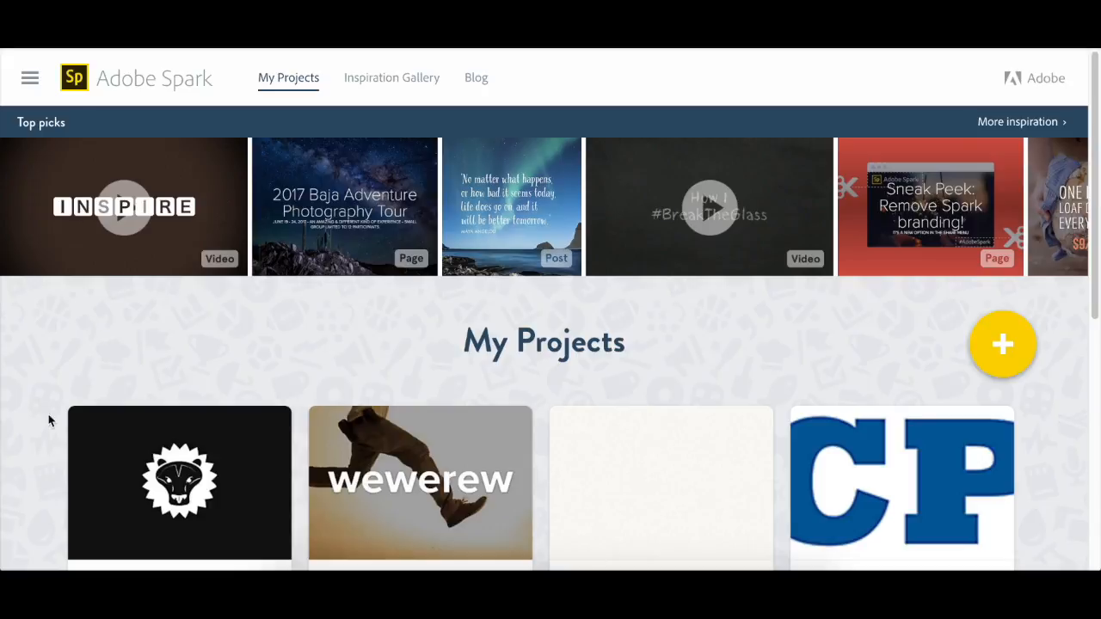
scroll(51, 416, "down", 2)
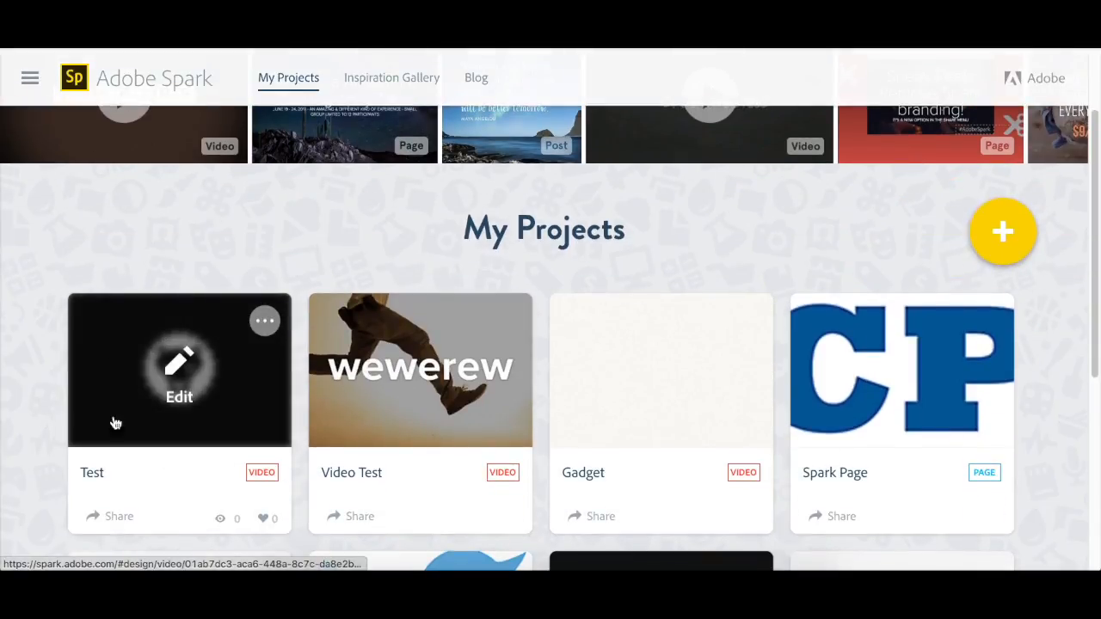
mouse_move(190, 373)
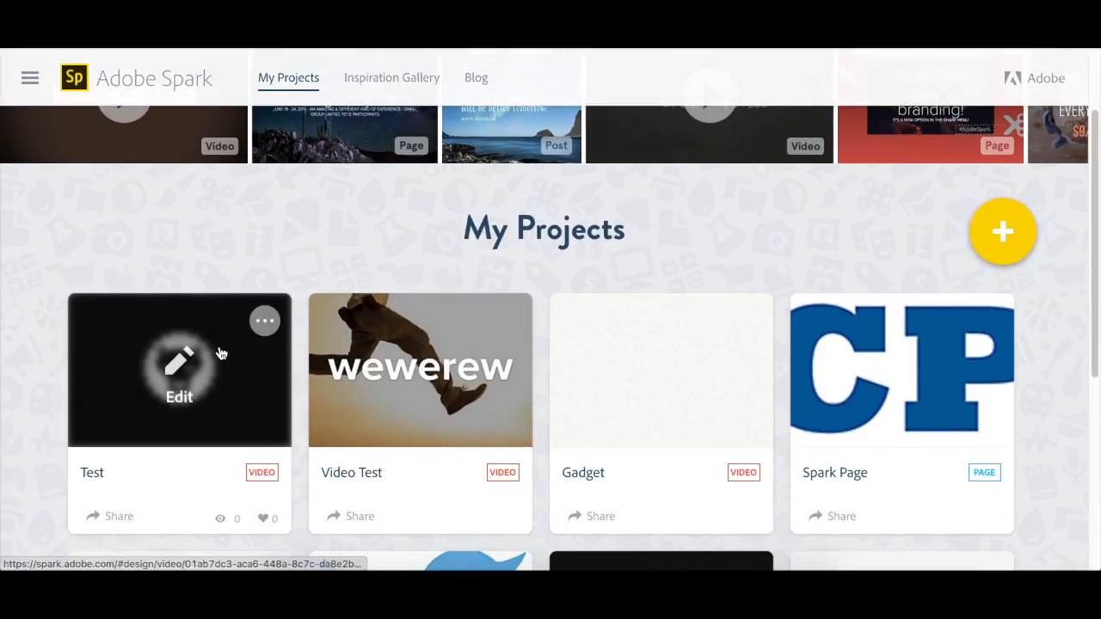
left_click(264, 323)
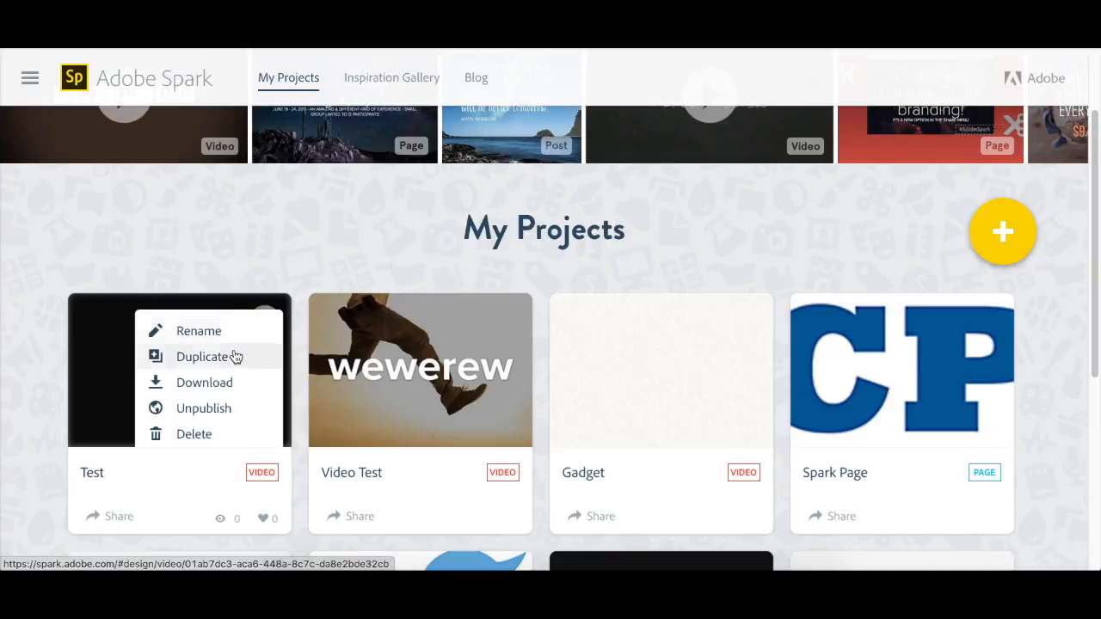